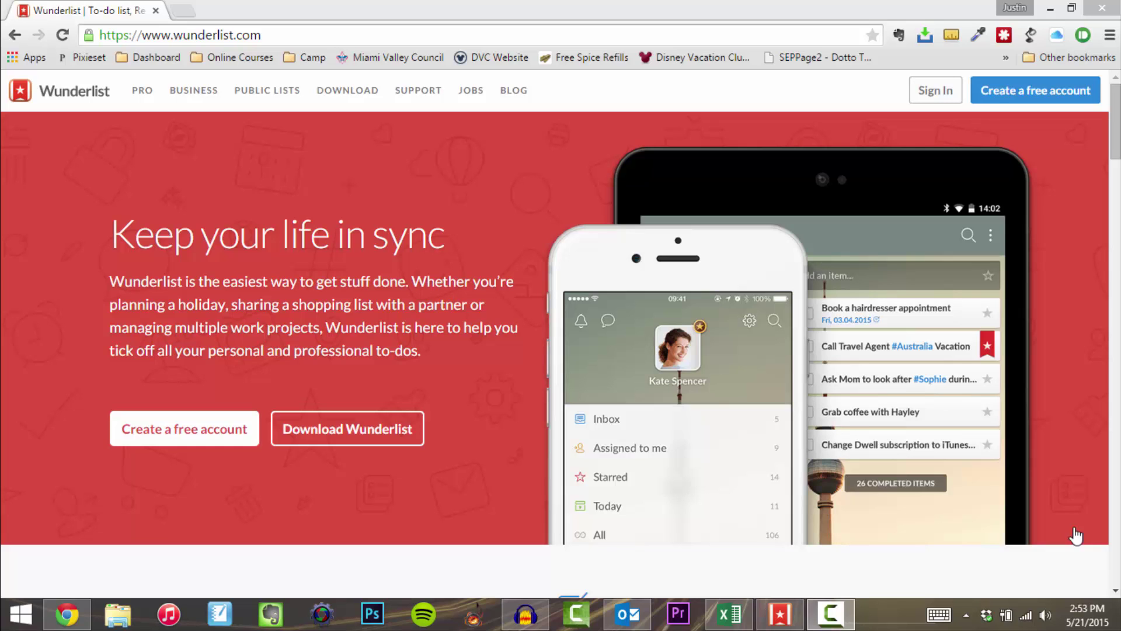
Step: Scroll the Wunderlist homepage's feature sections down to the newsletter signup, then return to the desktop app
left_click_drag(1117, 122, 1117, 132)
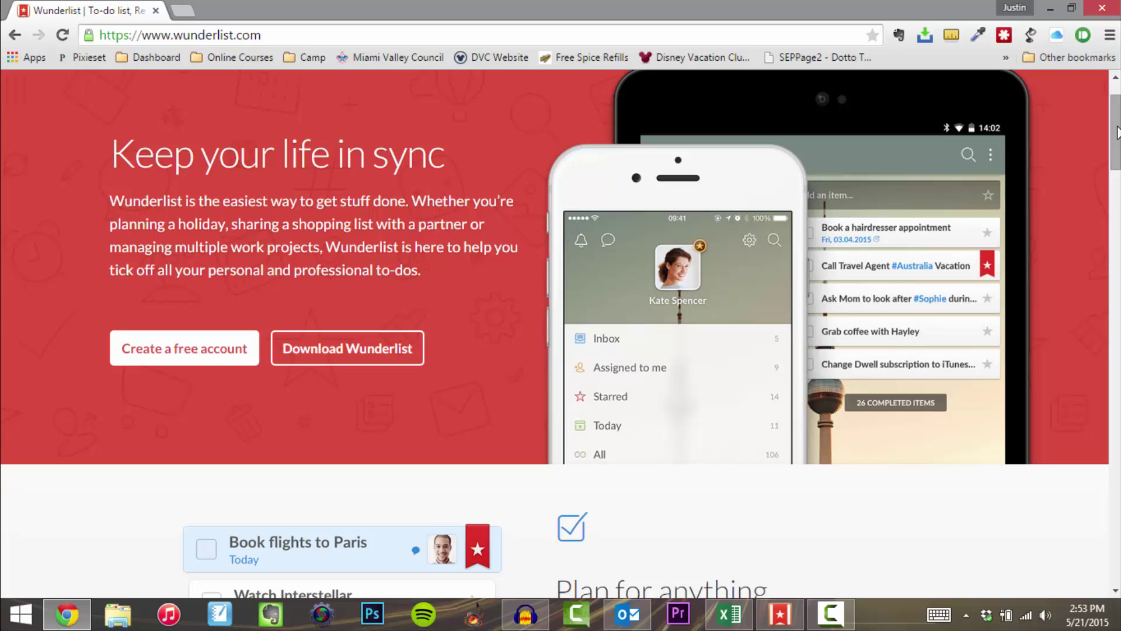
left_click_drag(1117, 131, 1117, 197)
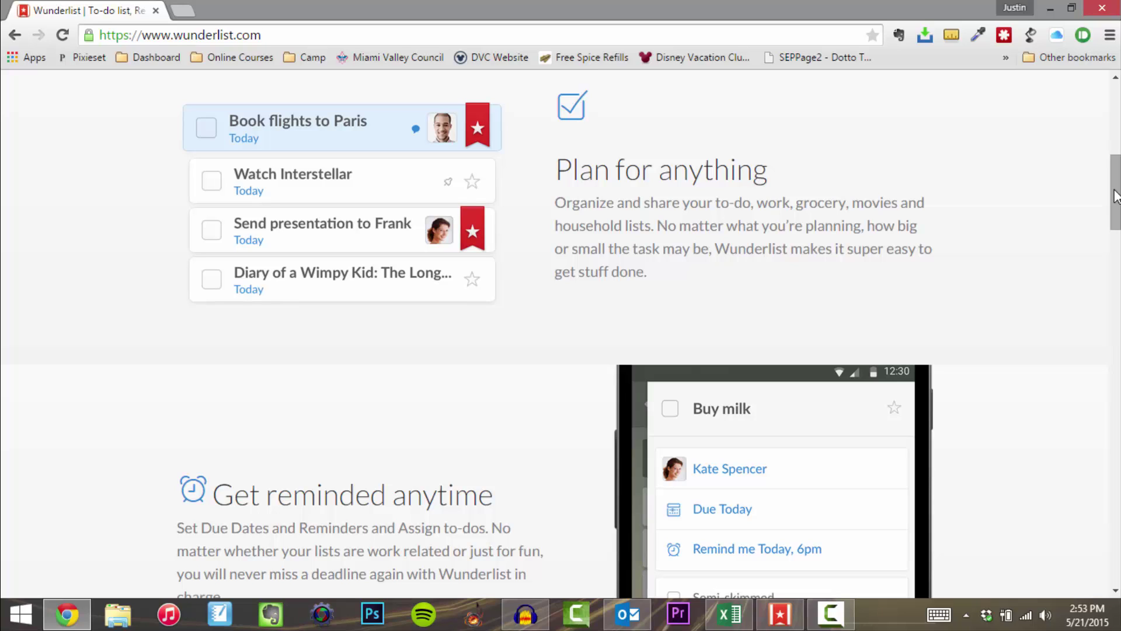
left_click_drag(1115, 196, 1117, 232)
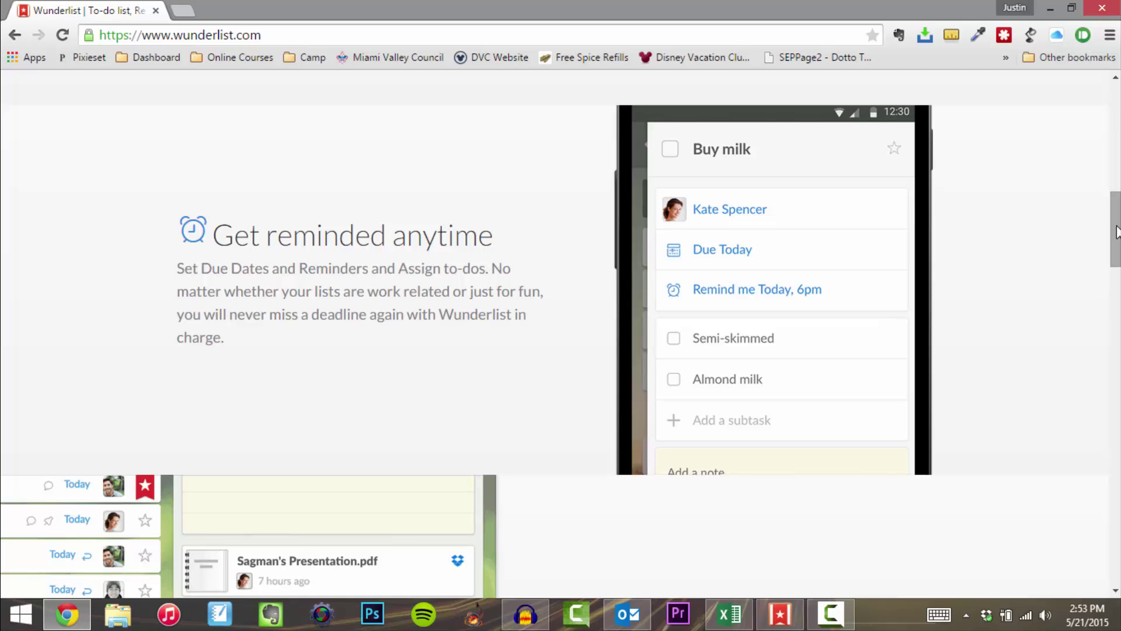
left_click_drag(1116, 231, 1117, 365)
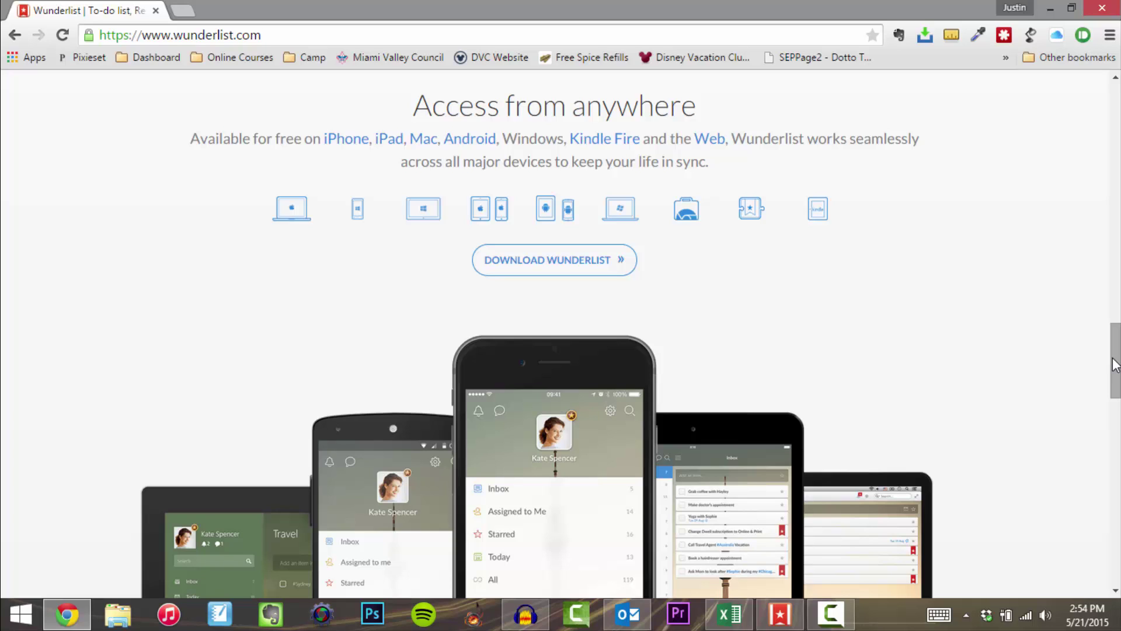
left_click_drag(1116, 366, 1116, 483)
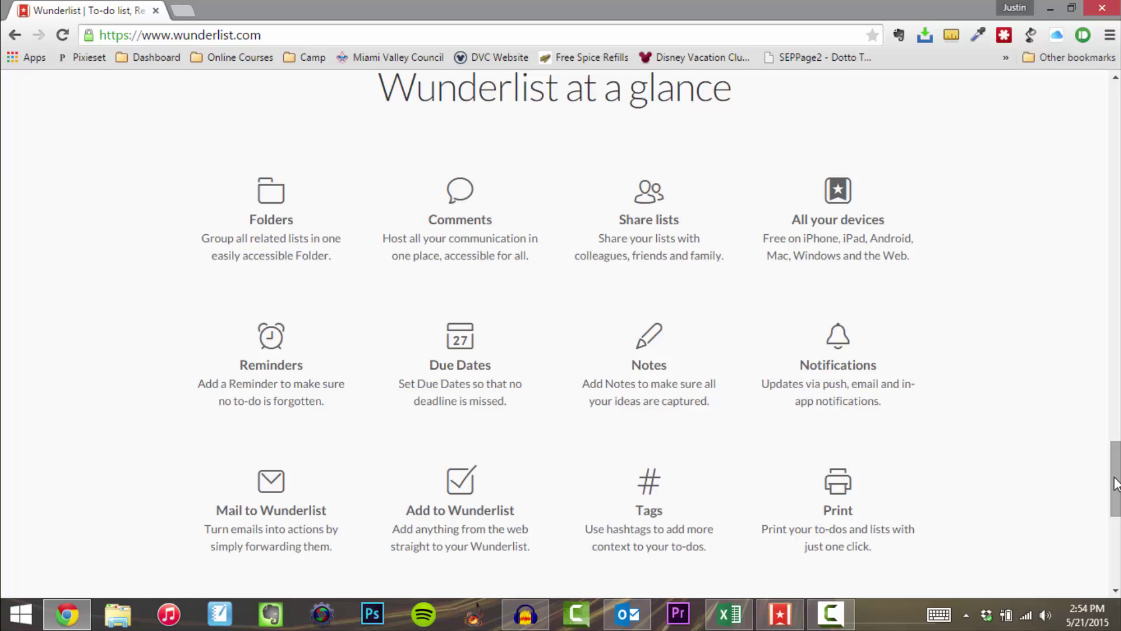
left_click_drag(1116, 483, 1117, 587)
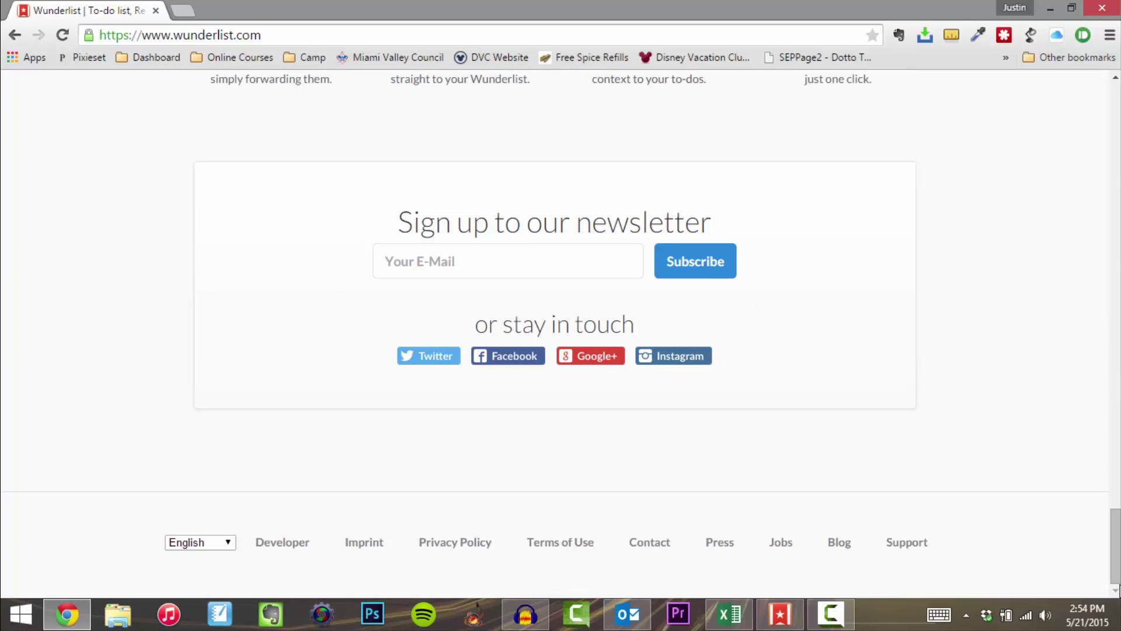
left_click(779, 617)
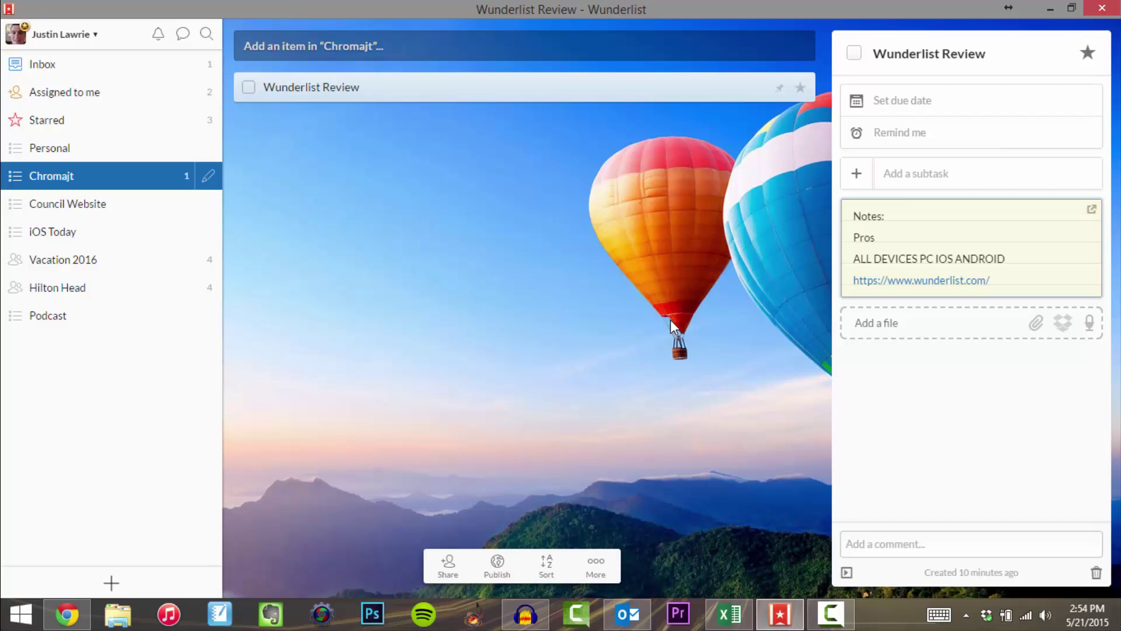
left_click(135, 62)
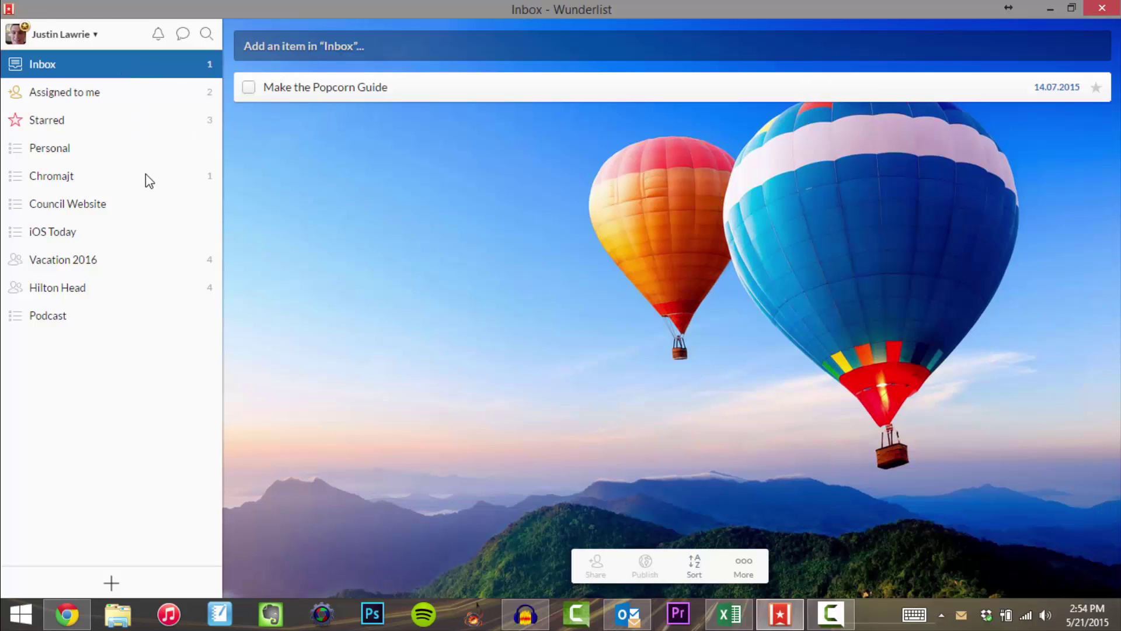
left_click(97, 98)
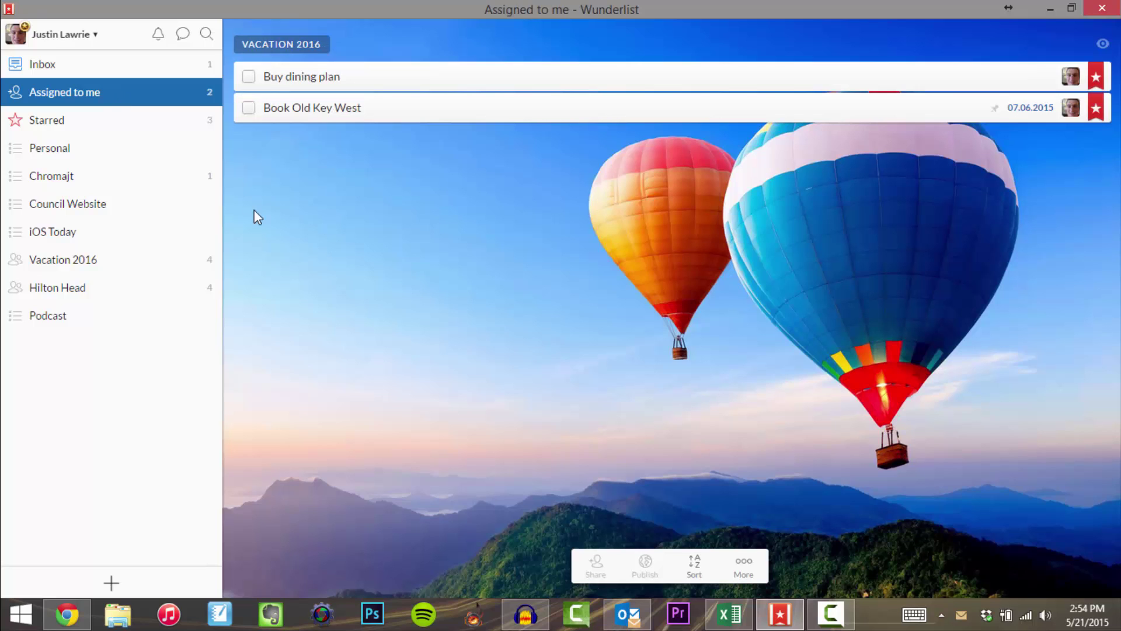
left_click(195, 174)
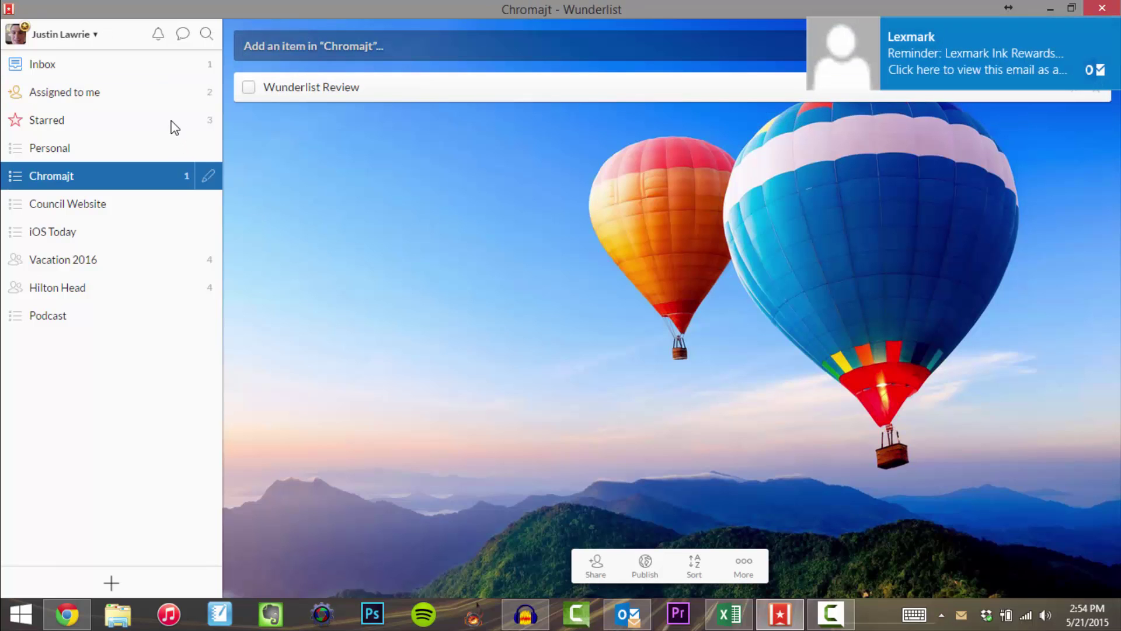
left_click(174, 127)
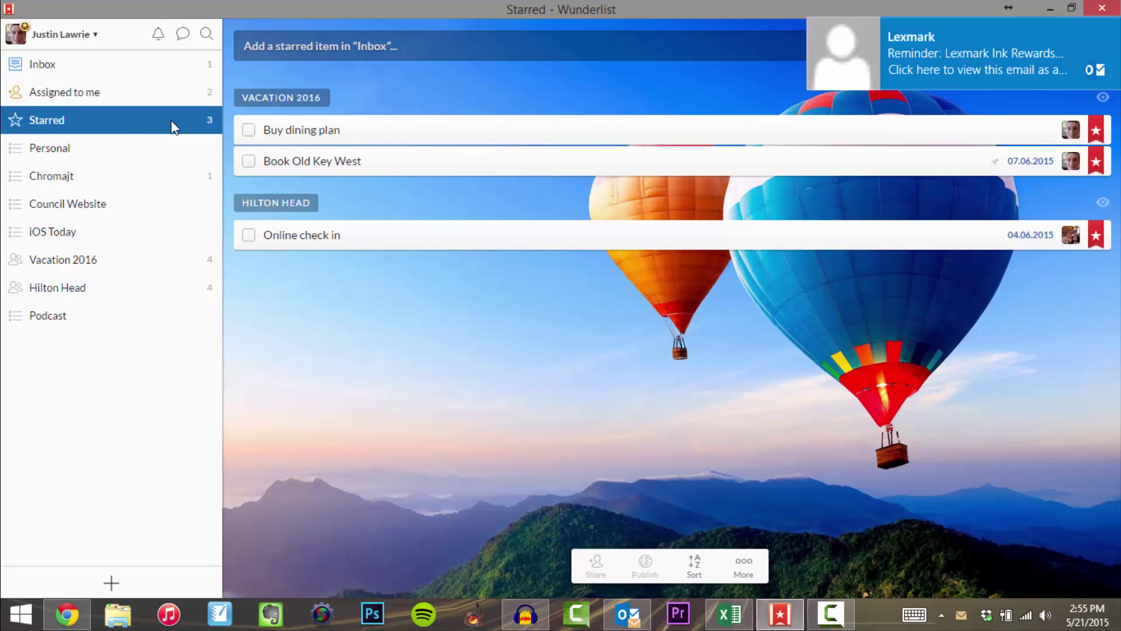
left_click(107, 153)
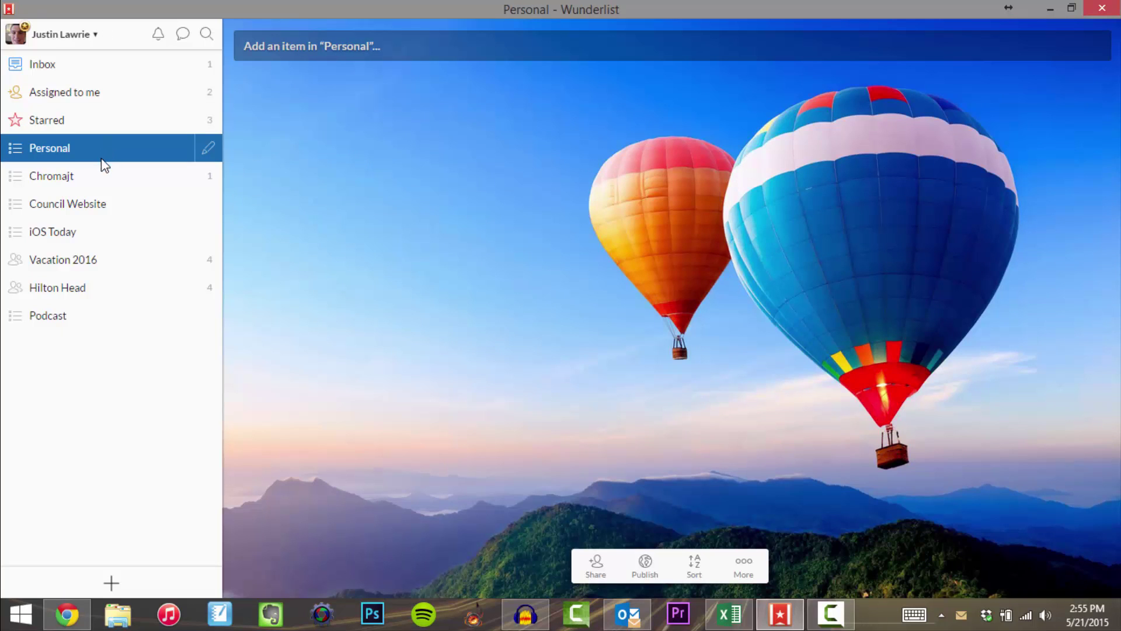
left_click(103, 176)
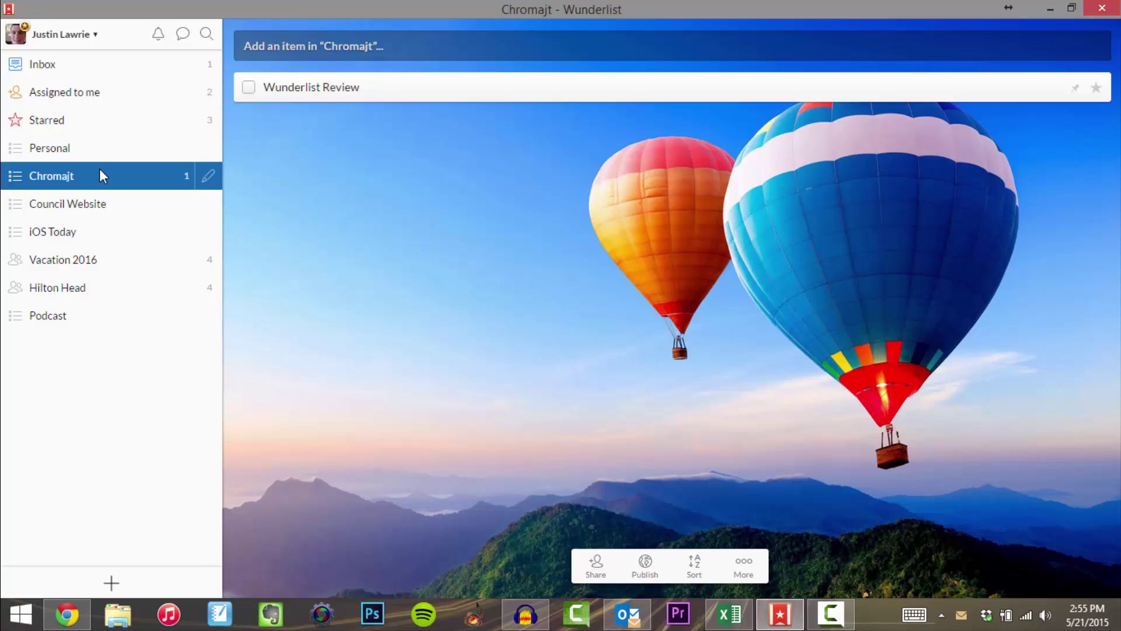
double_click(362, 89)
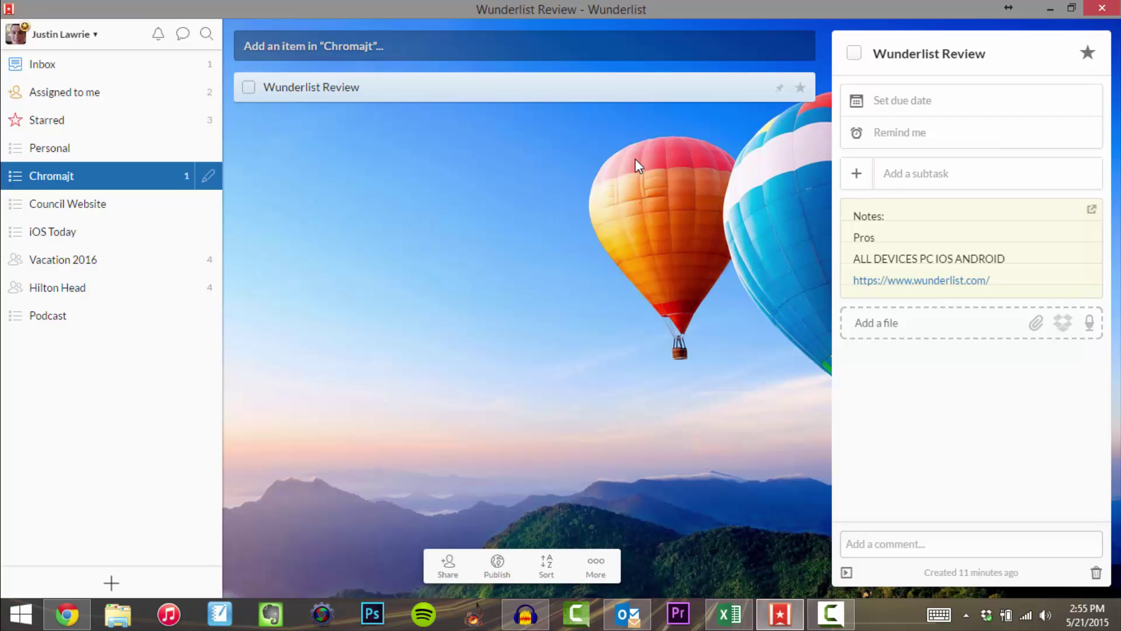
Step: Close the task details, view Hilton Head and then Vacation 2016, and start a new list
left_click(614, 205)
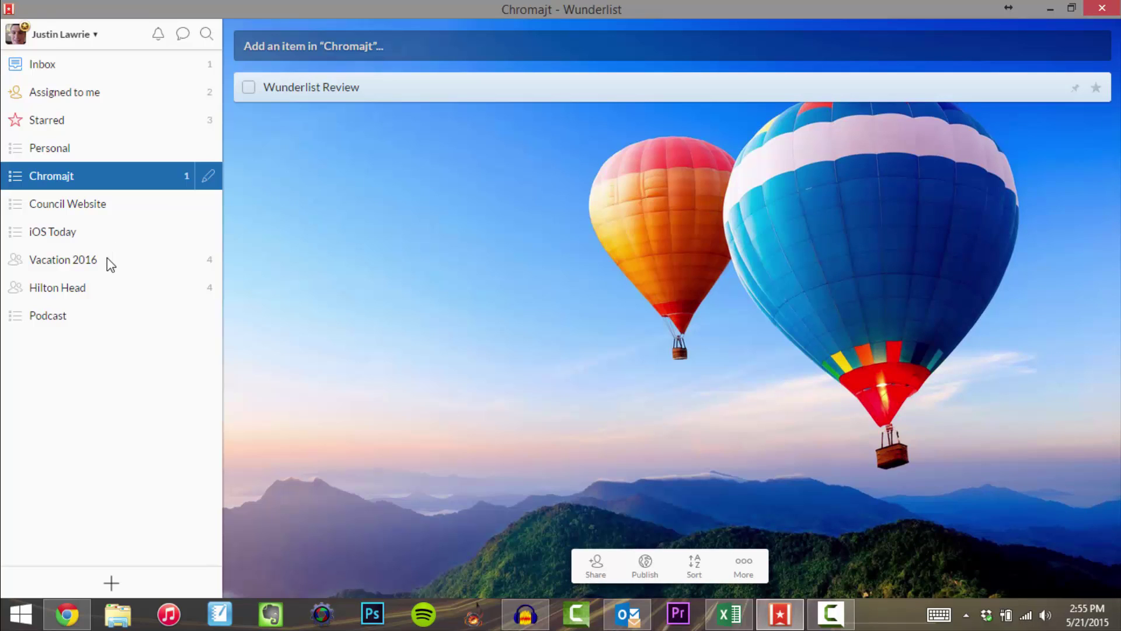
left_click(92, 291)
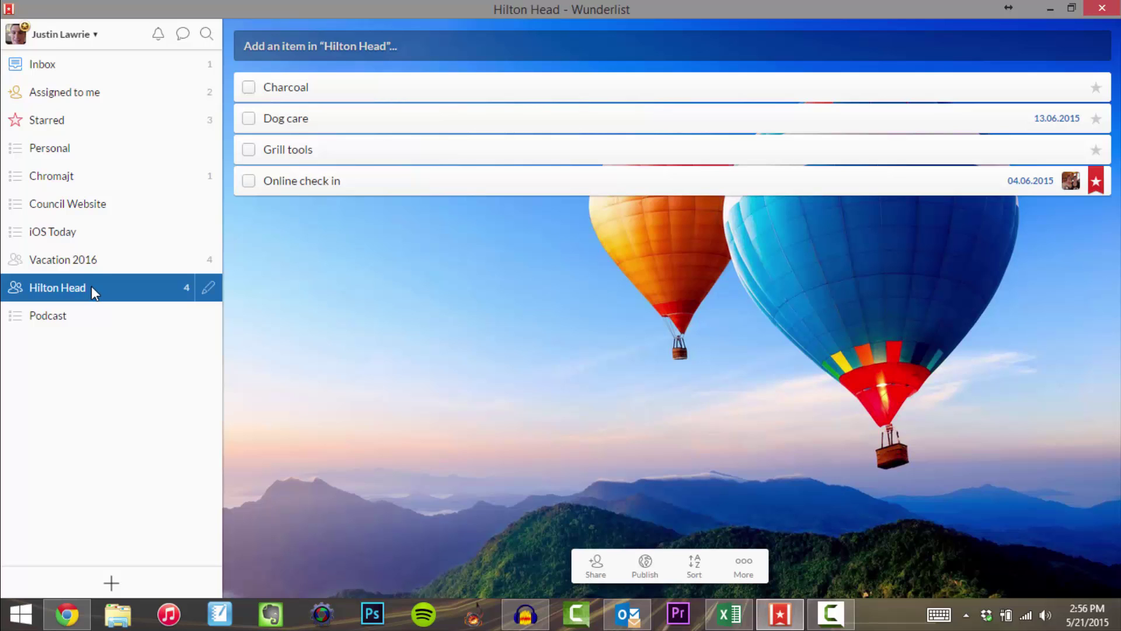
left_click(87, 264)
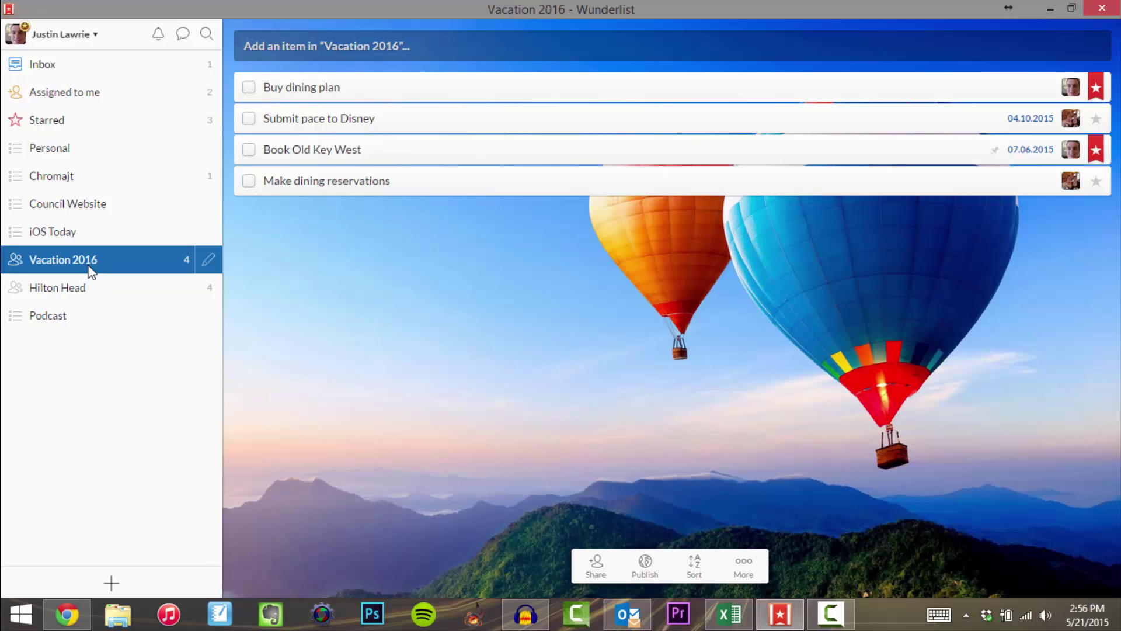
left_click(111, 583)
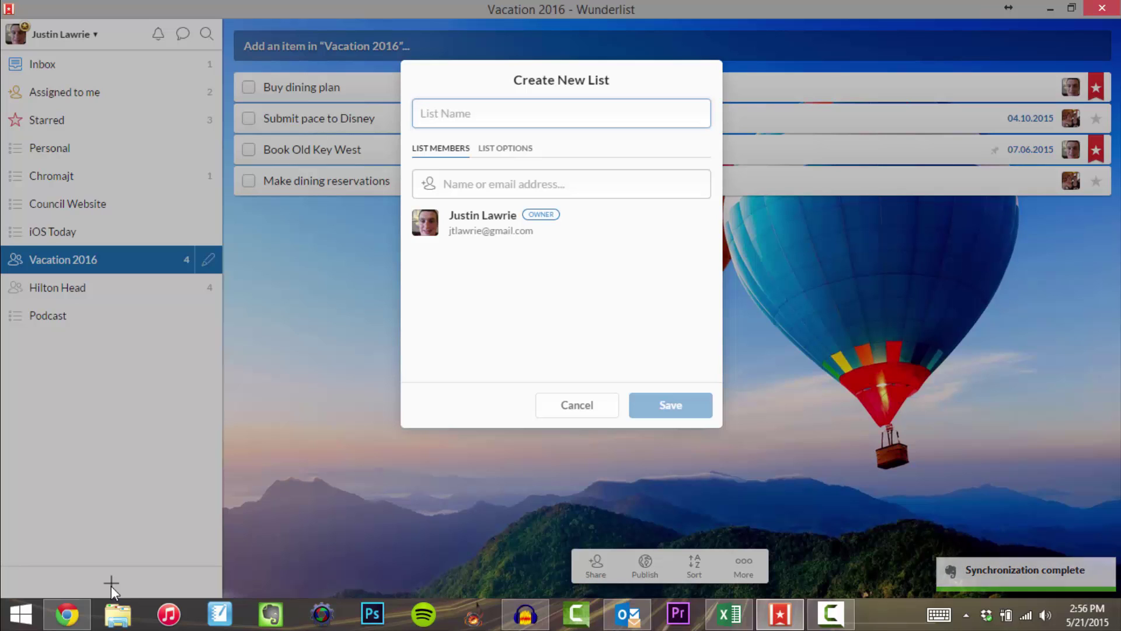
Step: Enter a trial list name ('Test List' prefixed with 'App'), browse Members and Options, then cancel
type("Test List")
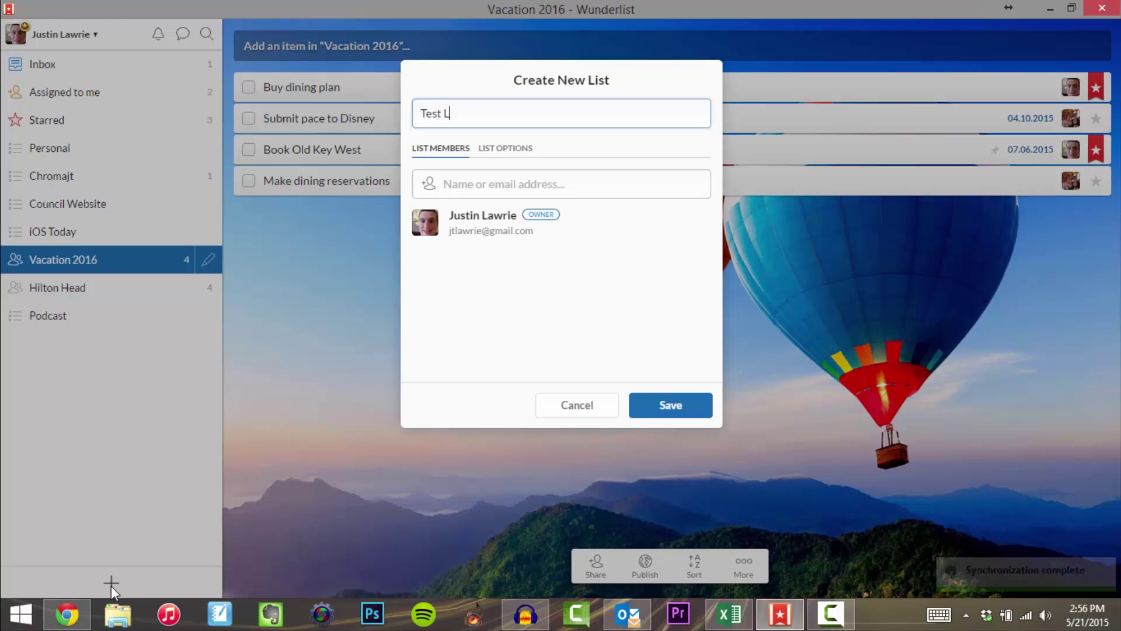
left_click(420, 113)
type("App")
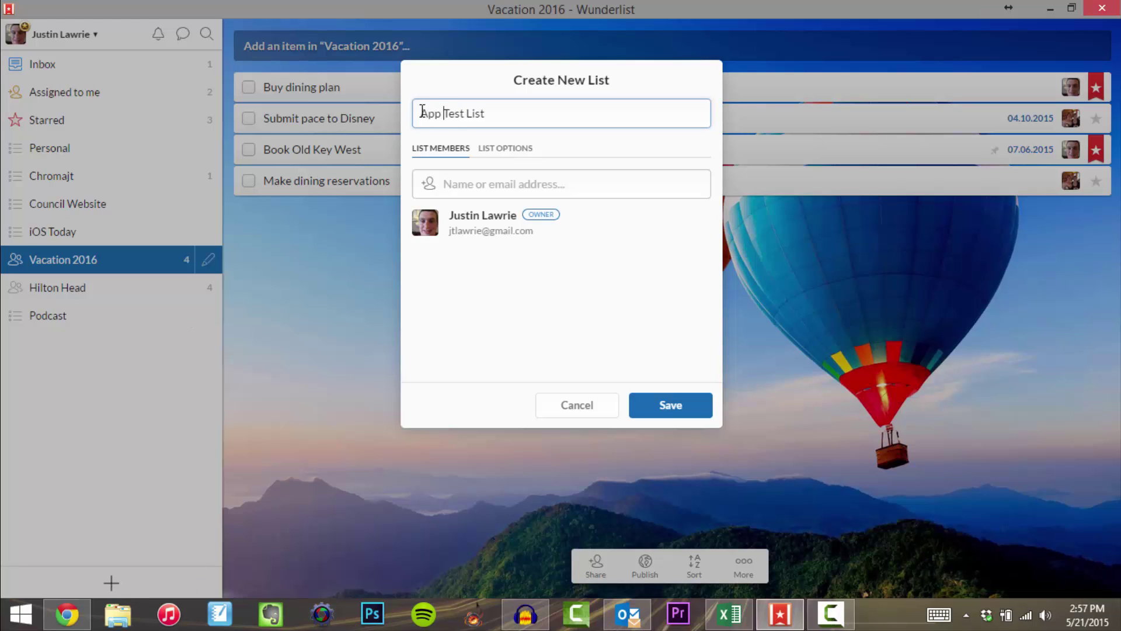
left_click(486, 181)
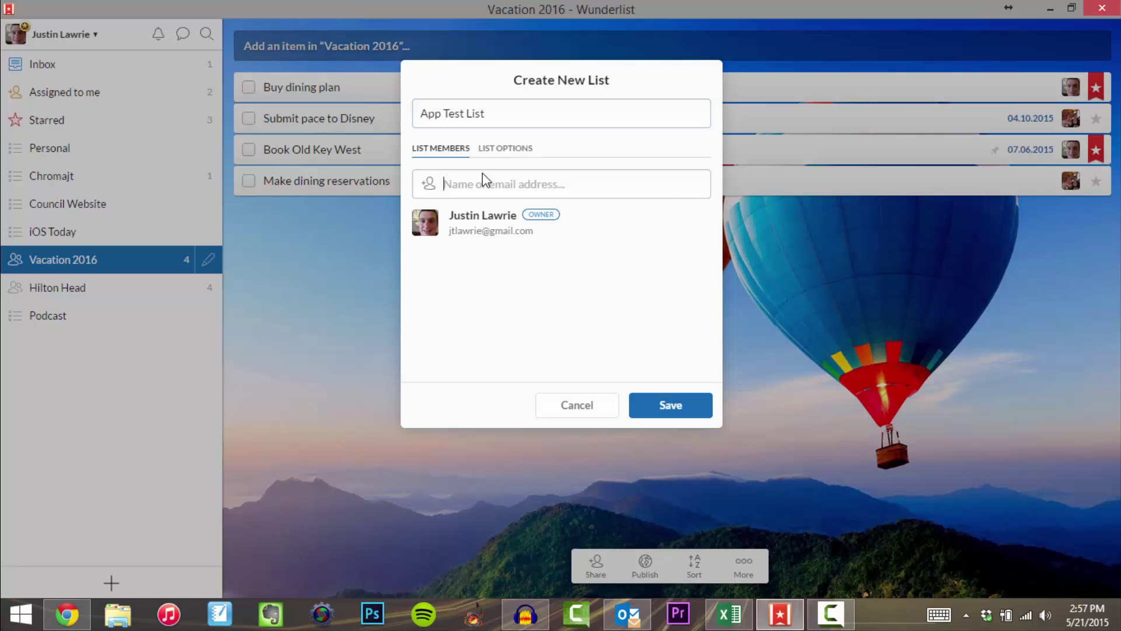
left_click(512, 151)
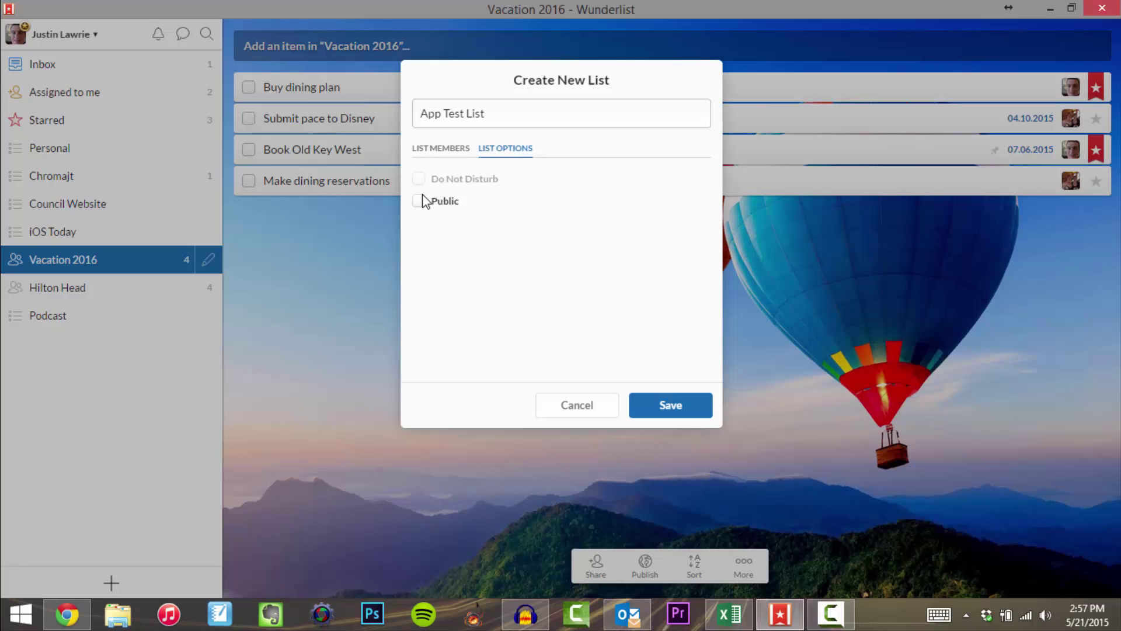
left_click(428, 148)
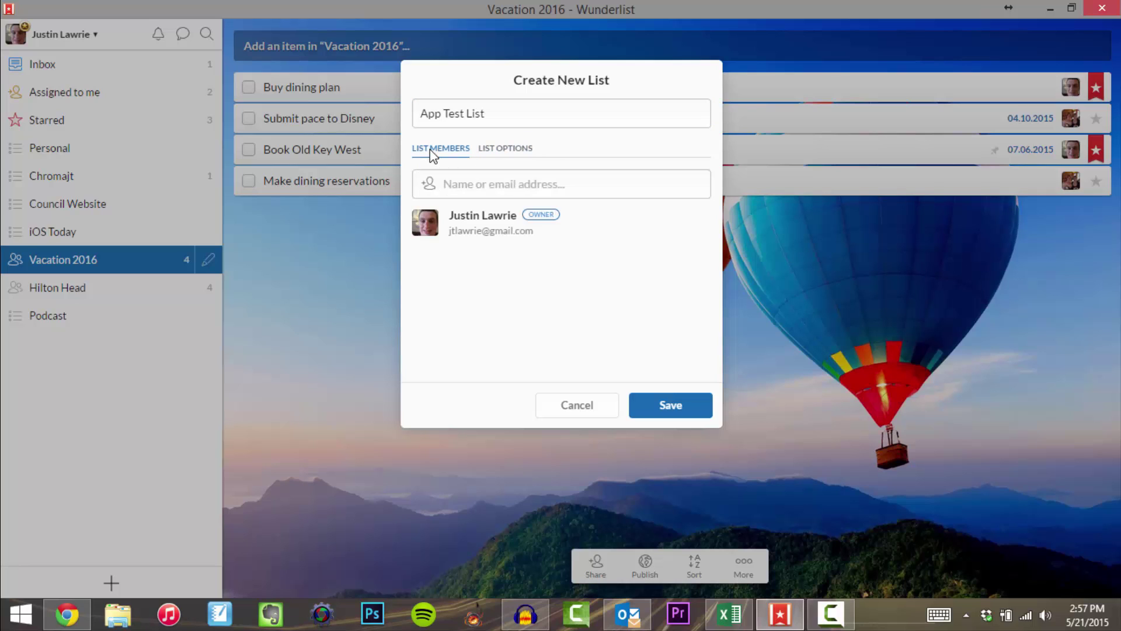
left_click(573, 404)
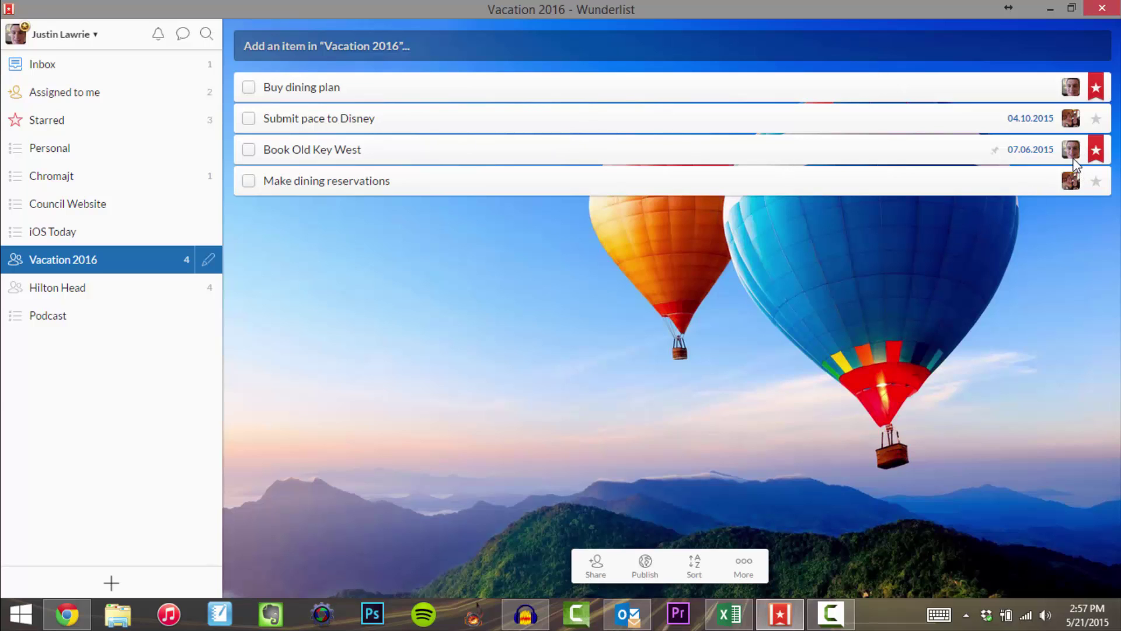
Step: Open the Book Old Key West task's details for review, then close the panel
left_click(923, 162)
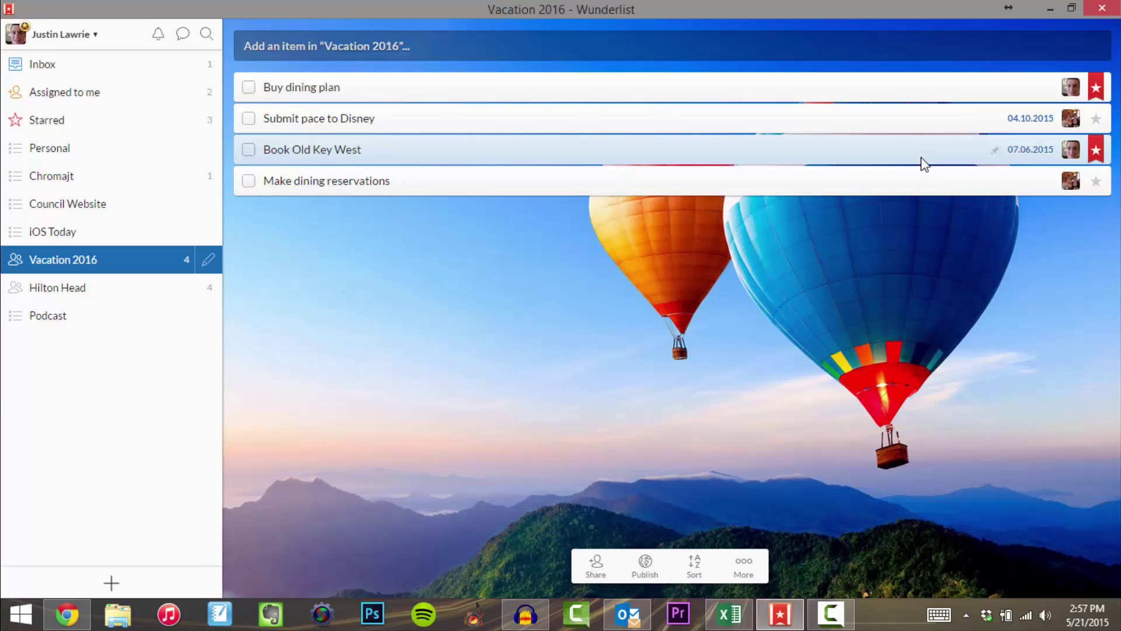
left_click(921, 159)
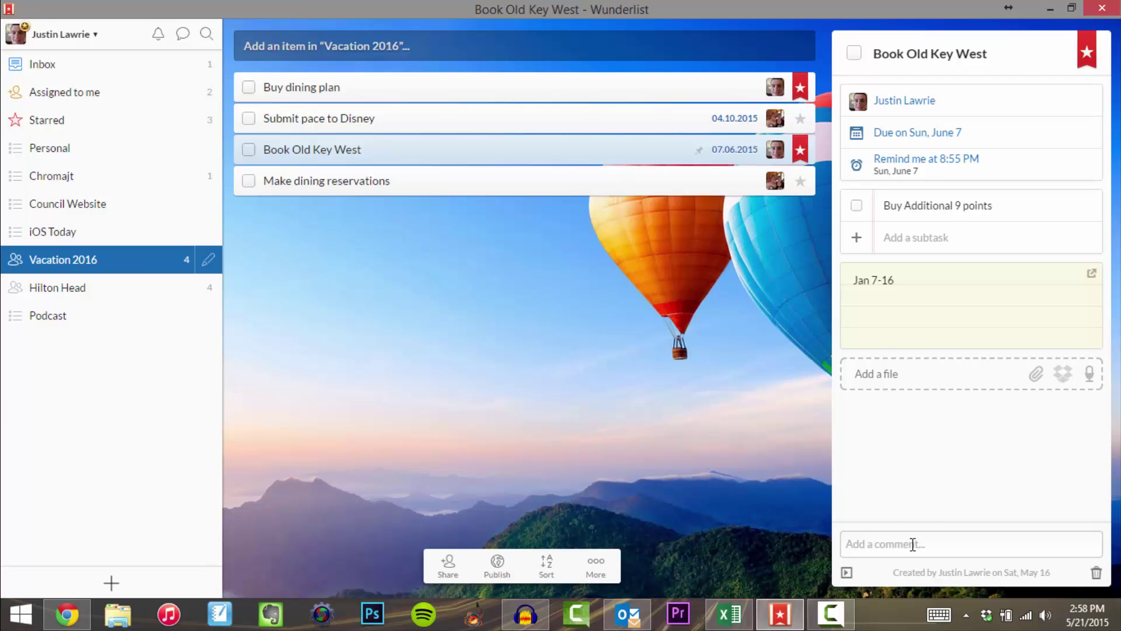
left_click(742, 443)
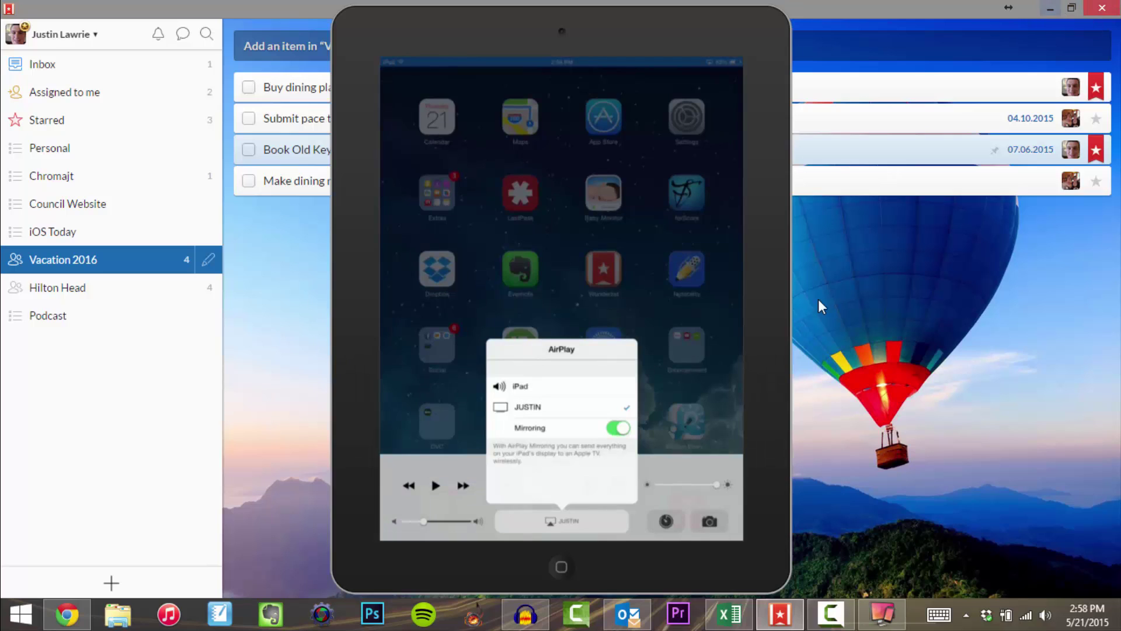
Step: Put the mirrored iPad into full screen using Reflector's Enter Full Screen option
right_click(778, 303)
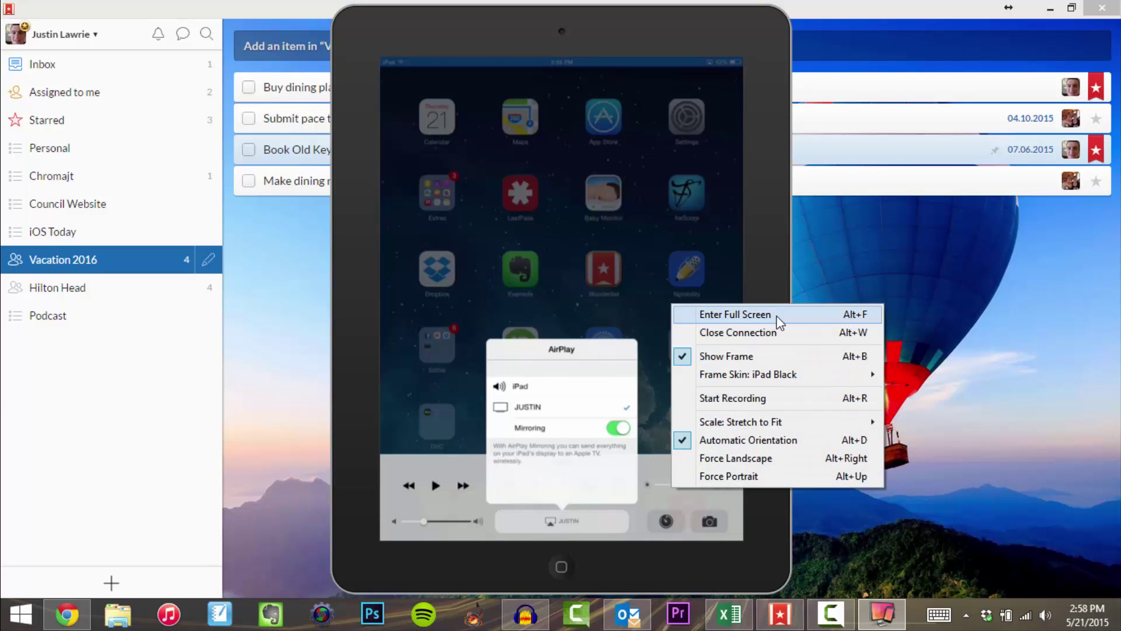
left_click(777, 314)
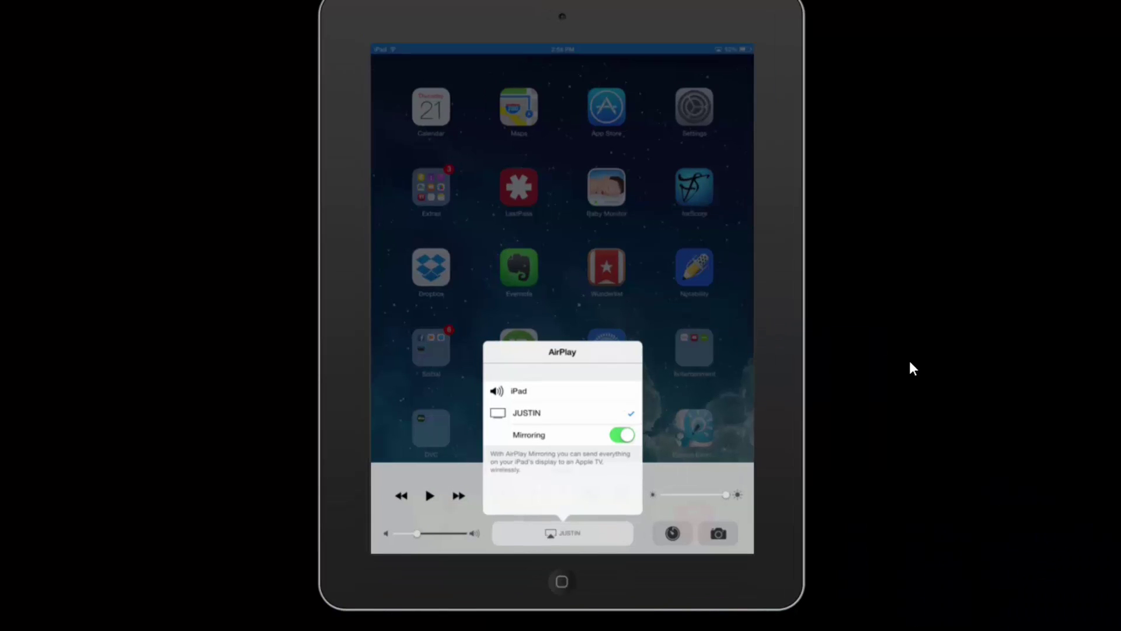